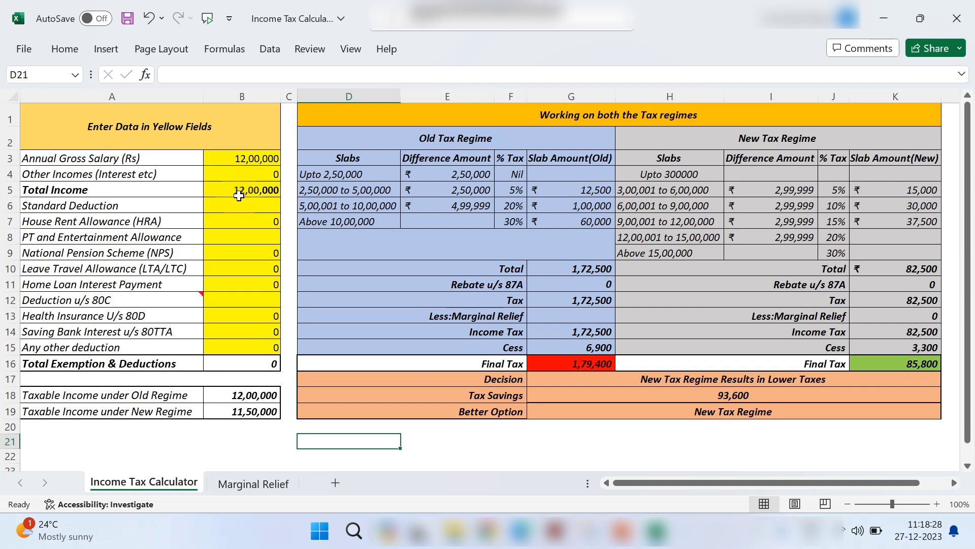
Enter 50000 as the Standard Deduction and 100000 as the House Rent Allowance (HRA)
click(255, 208)
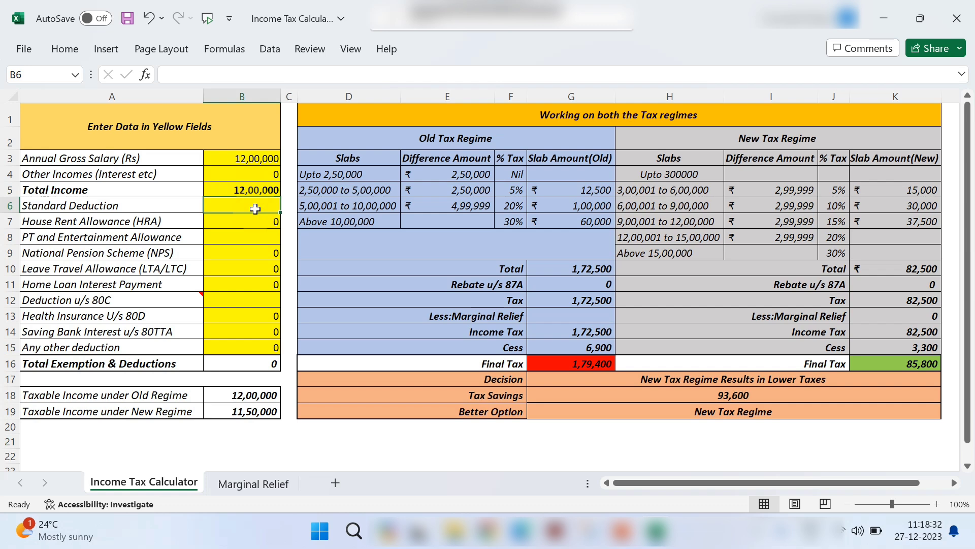
text(50000)
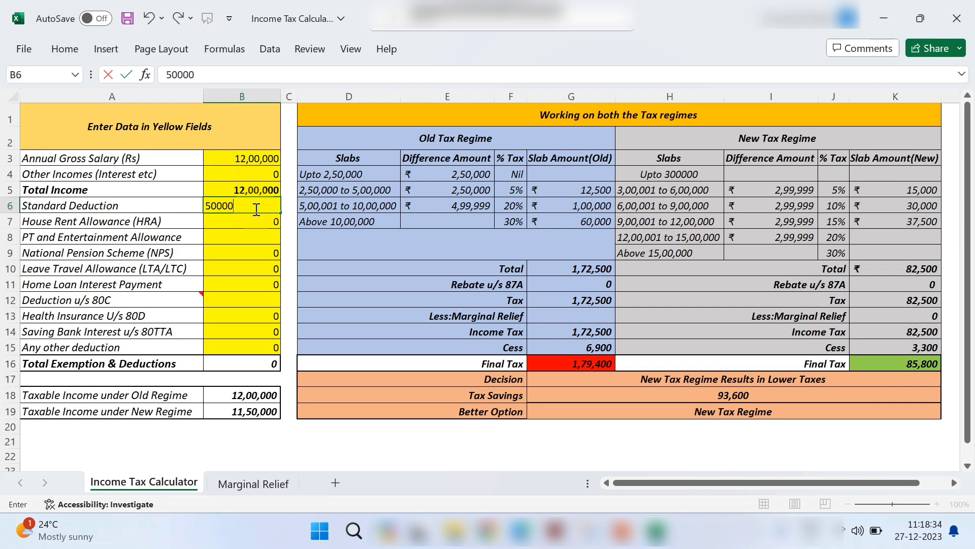
key(Return)
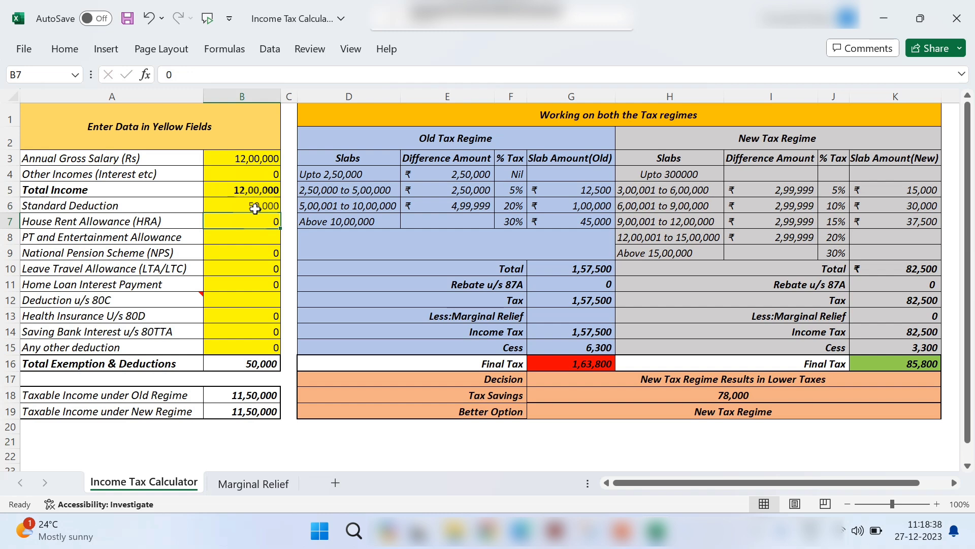
text(1000)
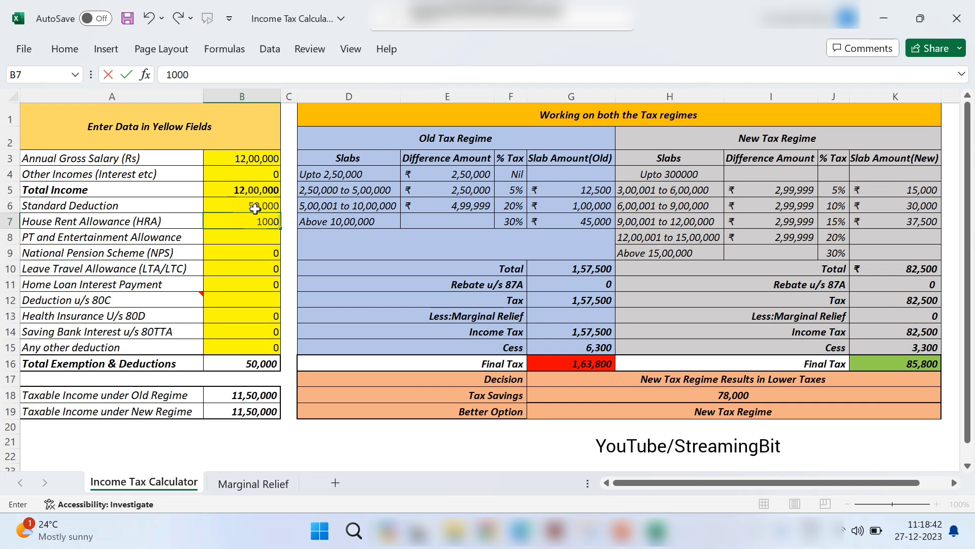
text(00)
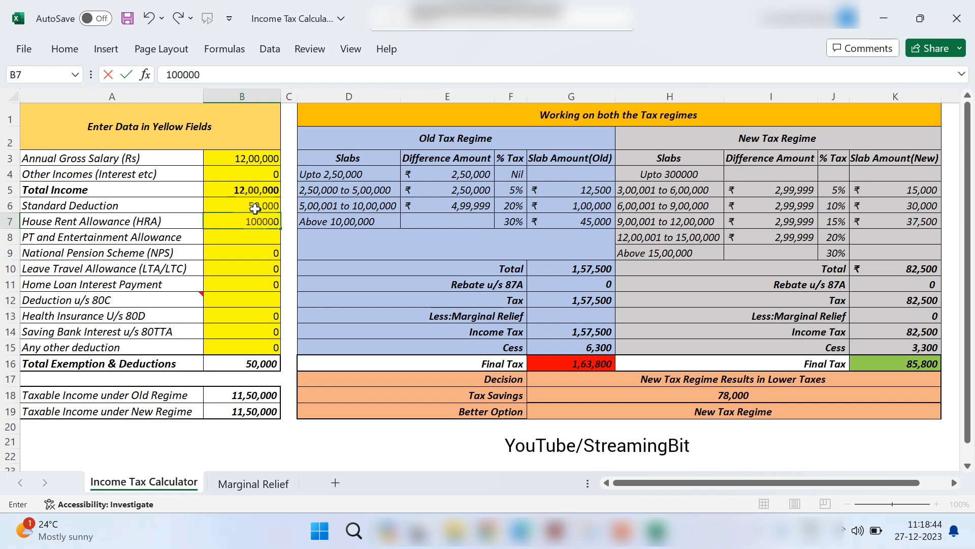
key(Return)
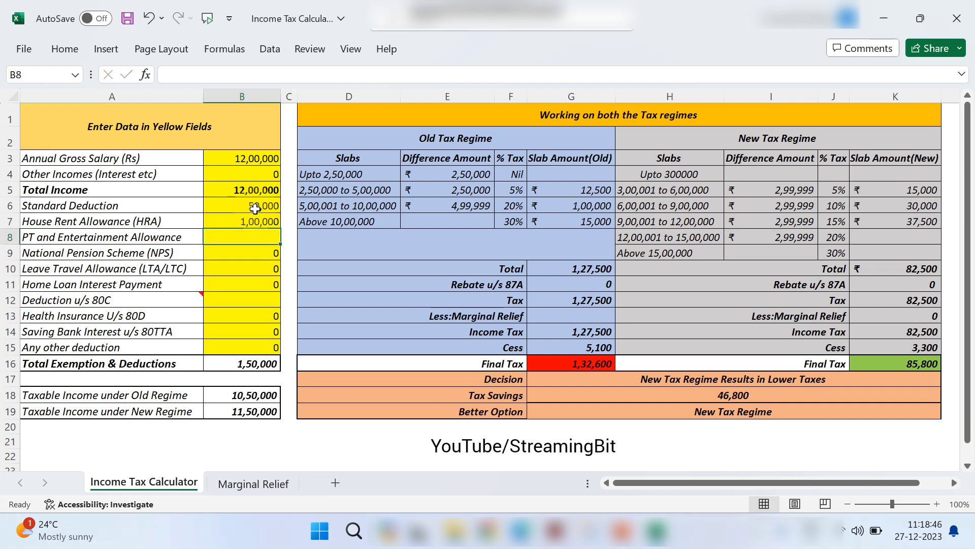
Enter 2400 for PT and Entertainment Allowance and 50000 for the National Pension Scheme (NPS)
text(2400)
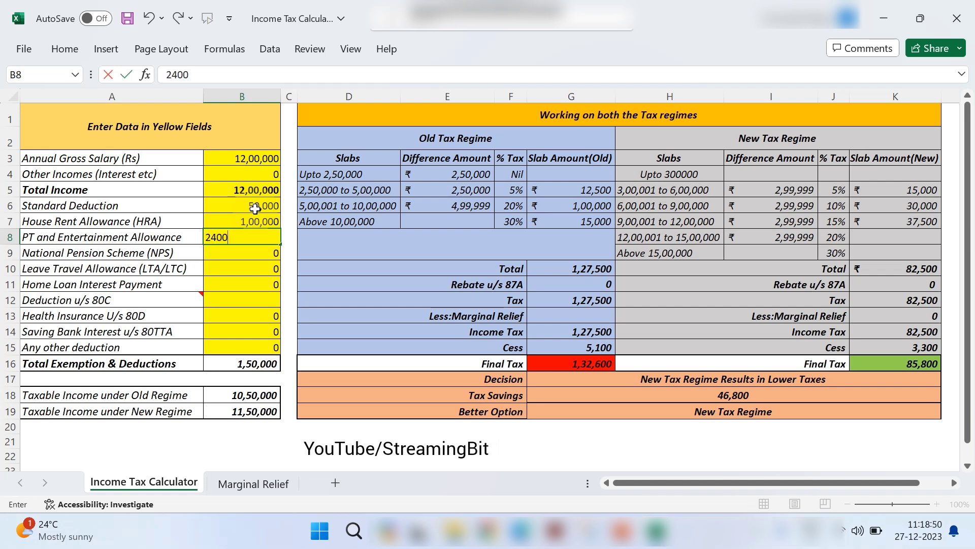
key(Return)
key(Up)
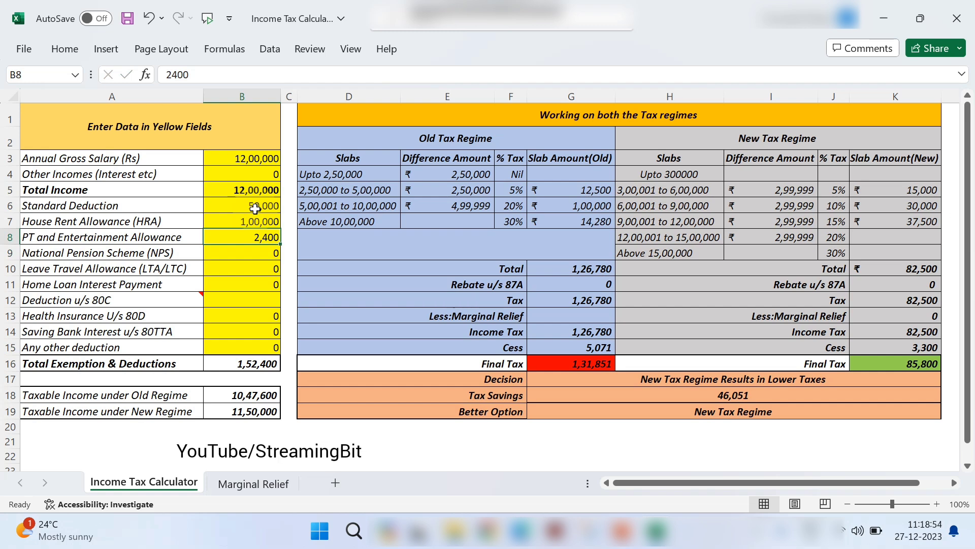
key(Down)
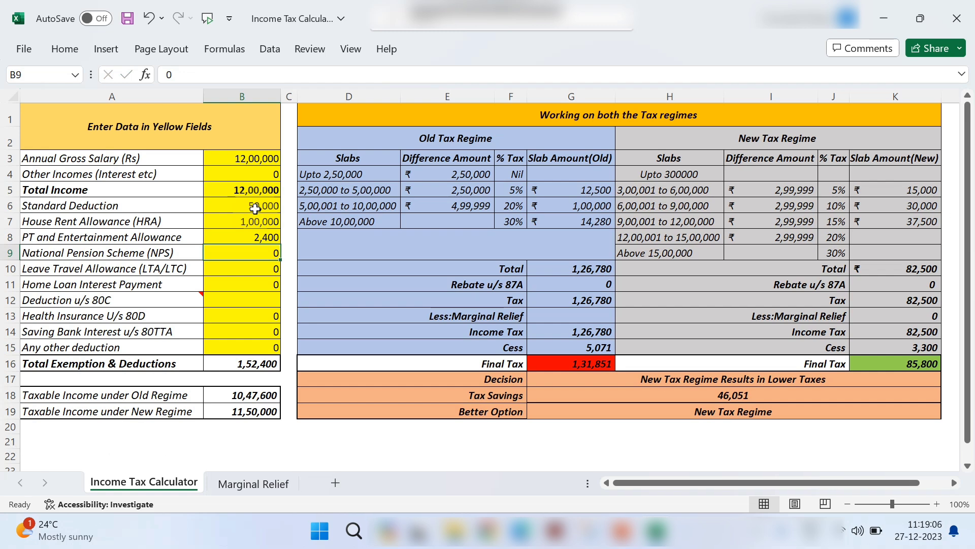
text(50000)
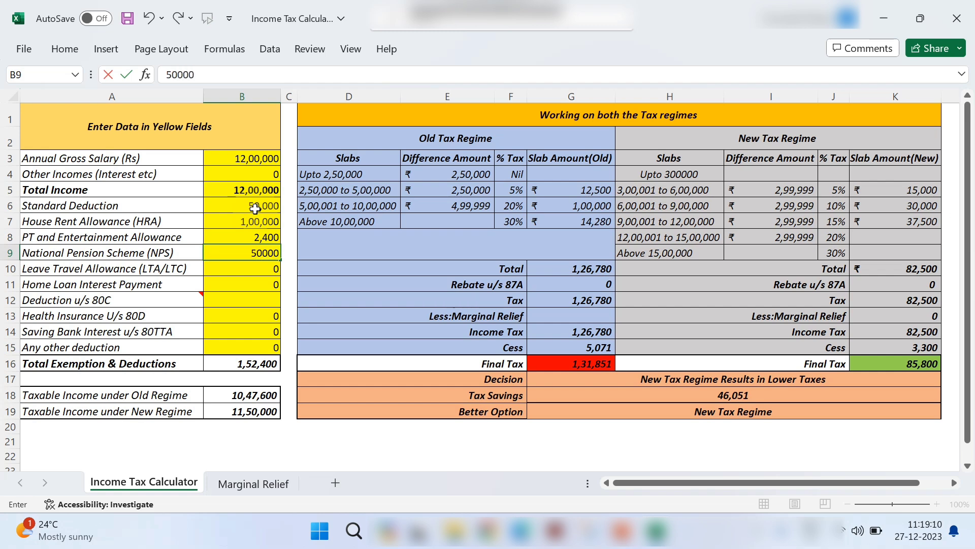
key(Return)
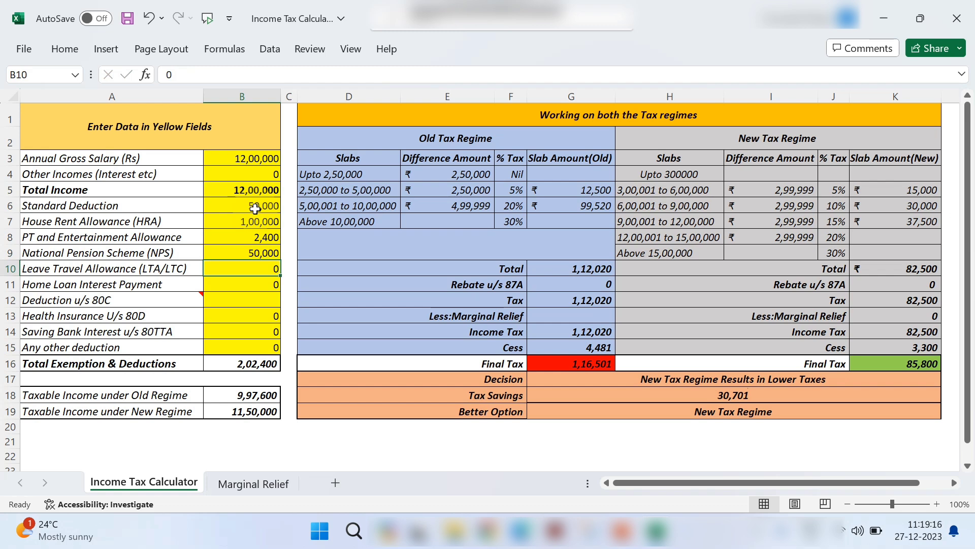
Check the note on the Deduction u/s 80C label and enter 150000 as that deduction
key(Return)
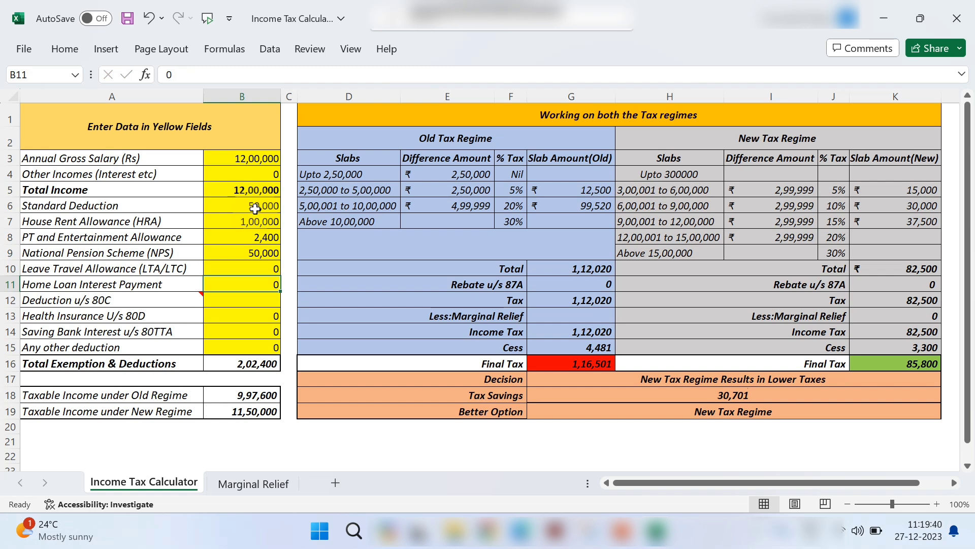
key(Down)
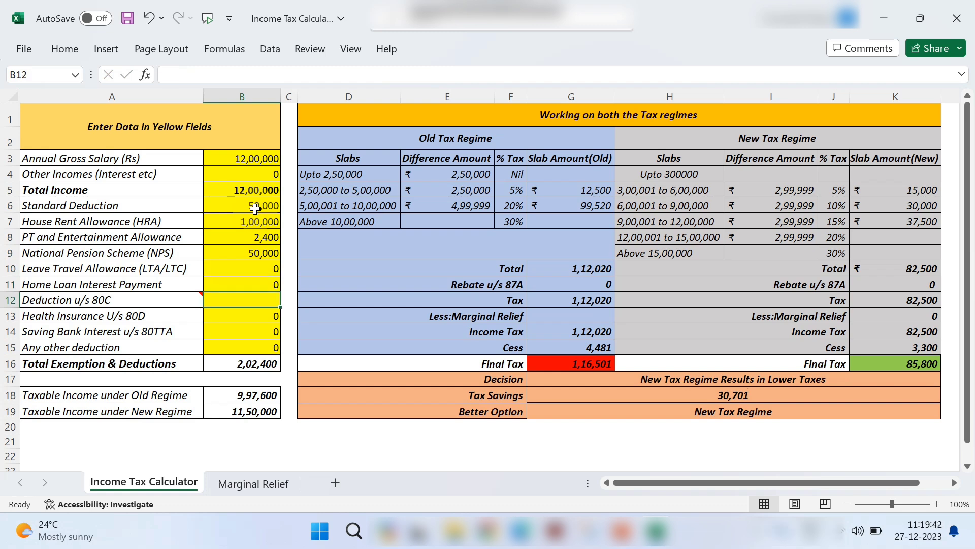
key(Left)
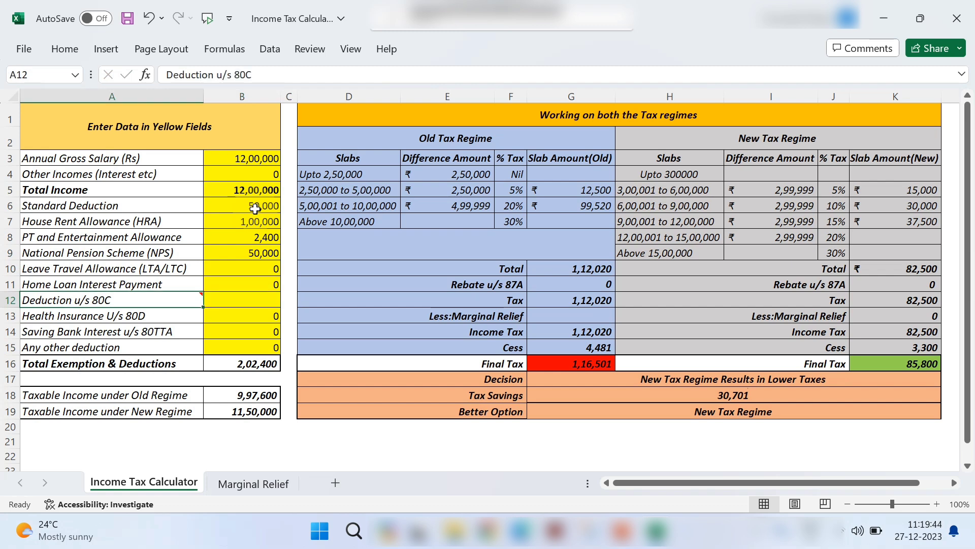
click(169, 300)
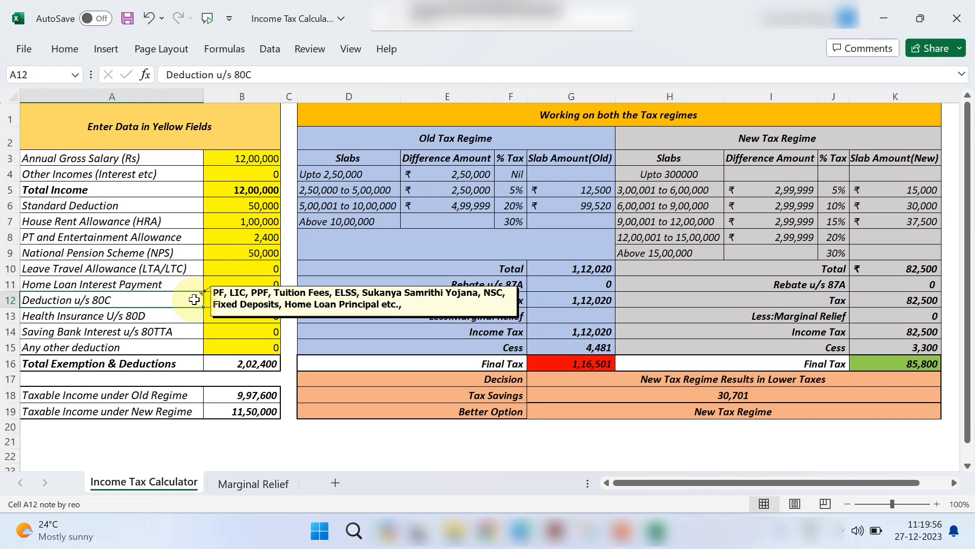
click(224, 297)
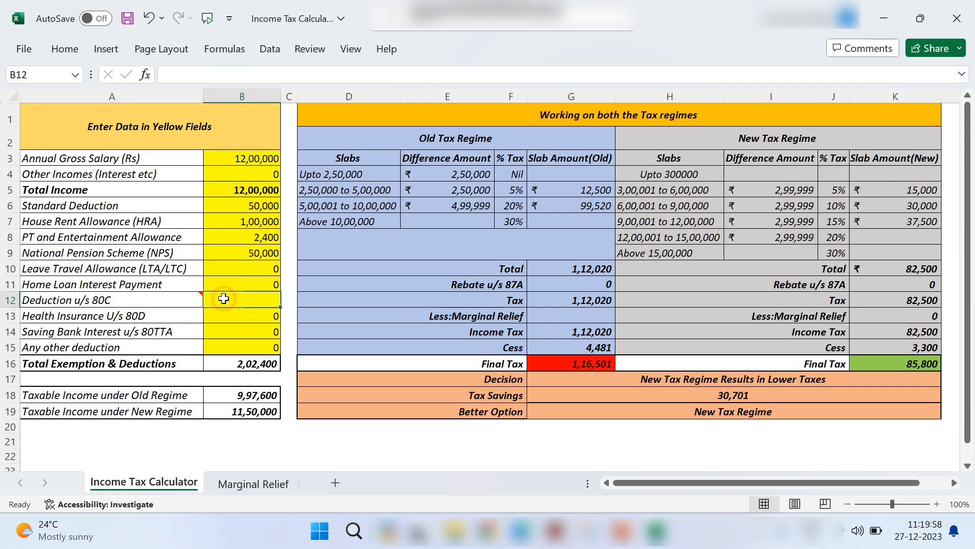
click(232, 284)
click(232, 296)
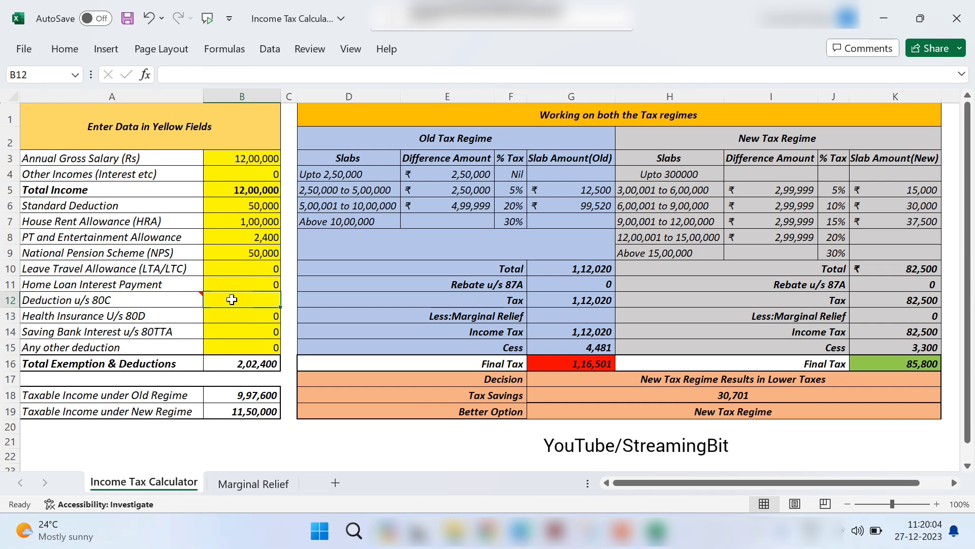
text(1,50)
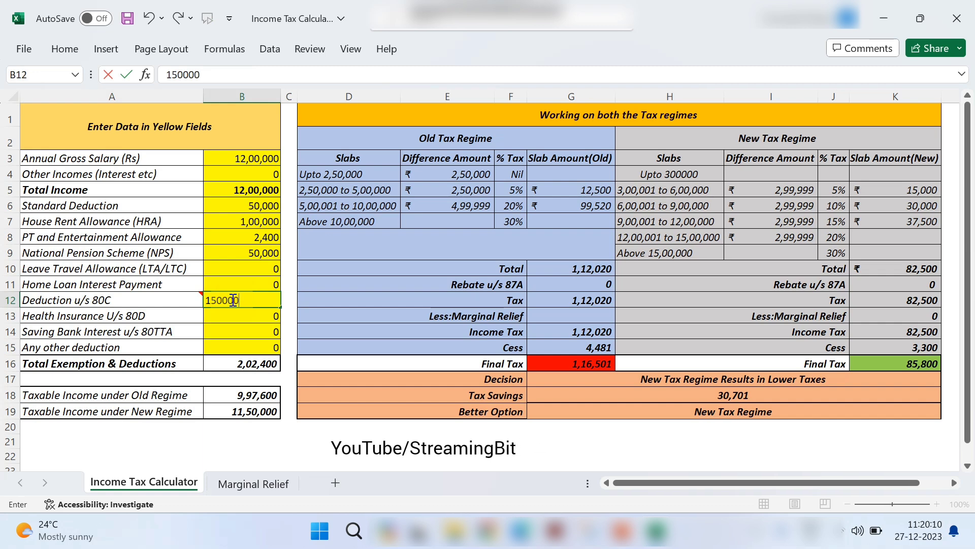
text(,000)
key(Return)
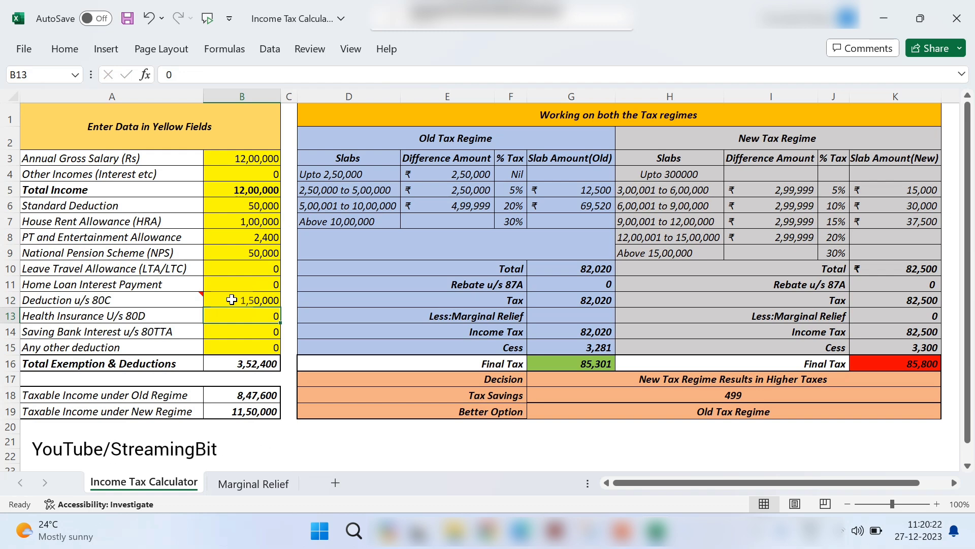
Enter 25000 as the Health Insurance U/s 80D deduction
text(25000)
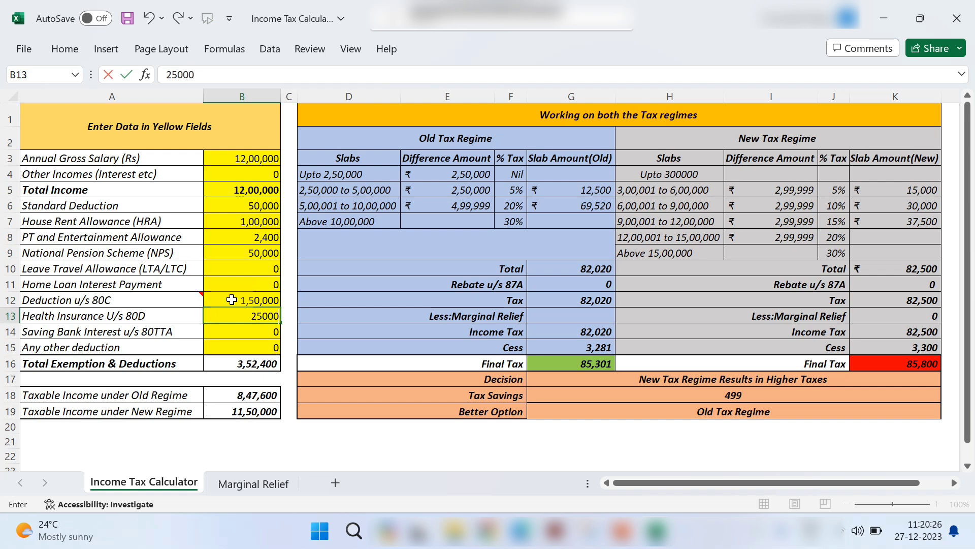
key(Return)
key(Up)
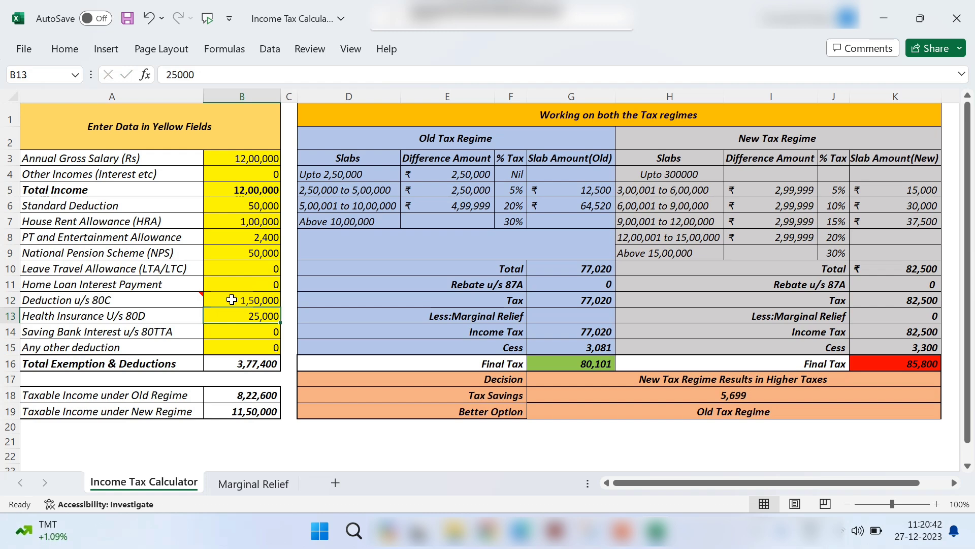
key(Down)
key(Down)
key(Down)
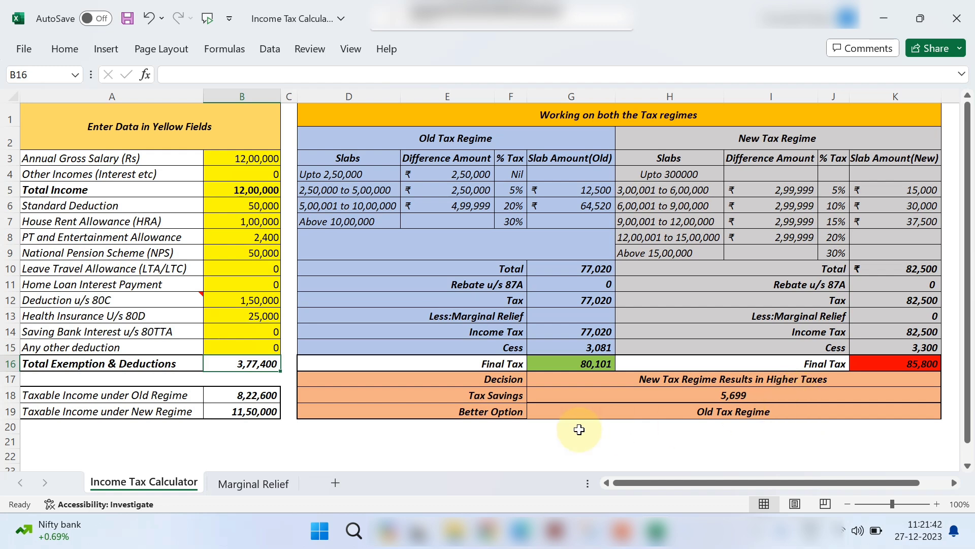
click(731, 430)
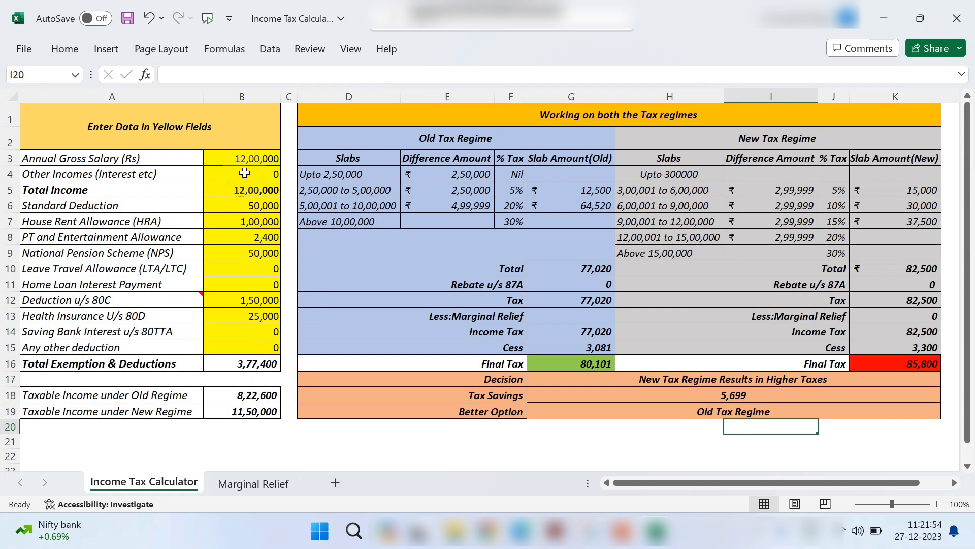
Set the Annual Gross Salary to 2000000 and review the tax comparison of both regimes
click(236, 158)
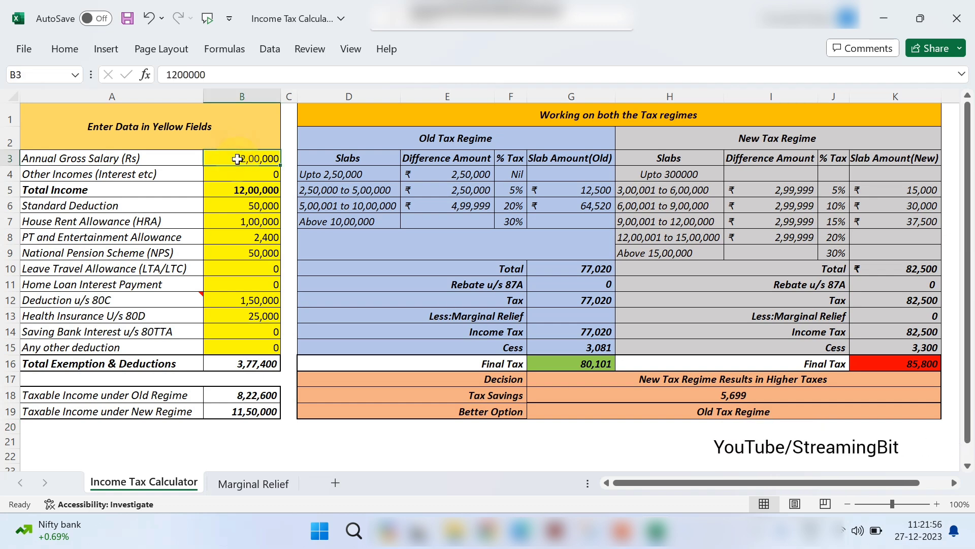
click(222, 74)
drag(156, 72, 134, 69)
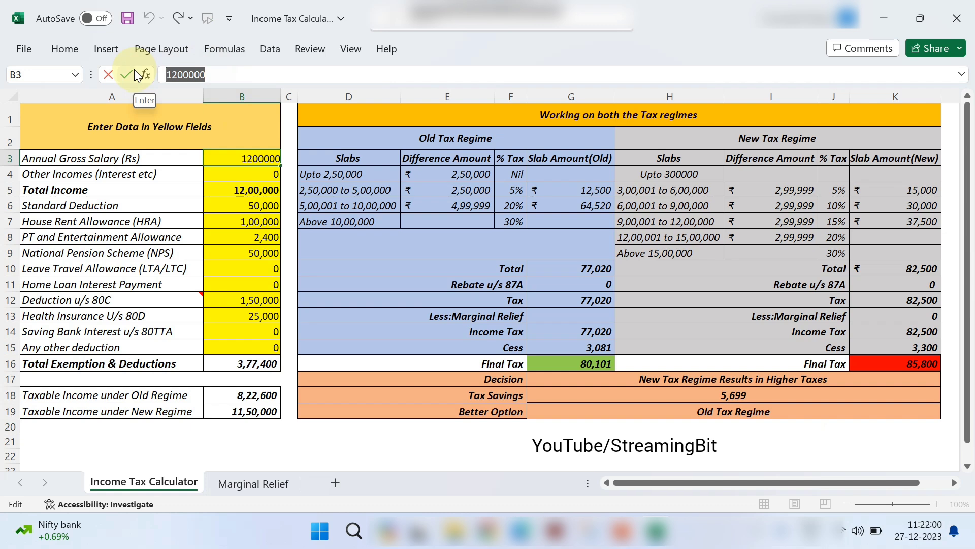
text(200)
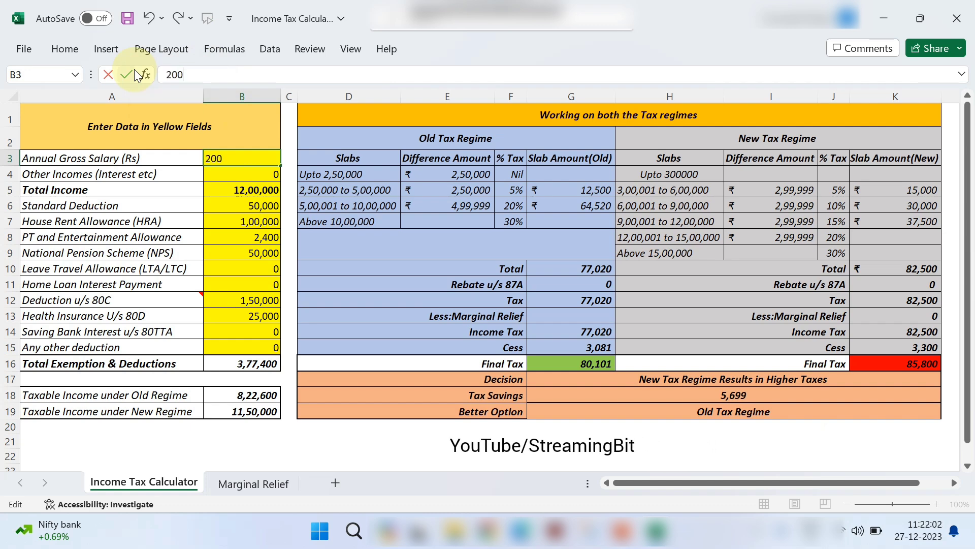
text(000)
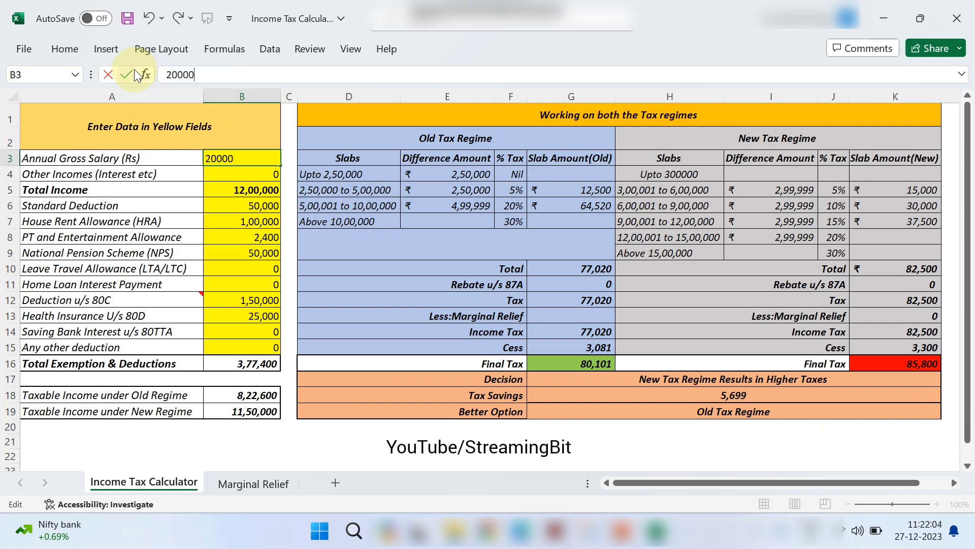
text(0)
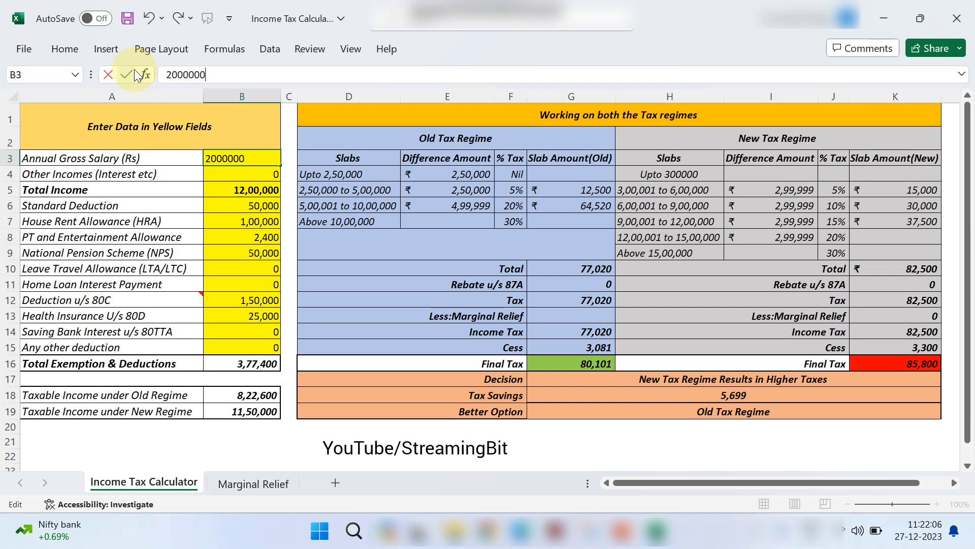
click(266, 188)
click(262, 205)
click(259, 221)
click(404, 456)
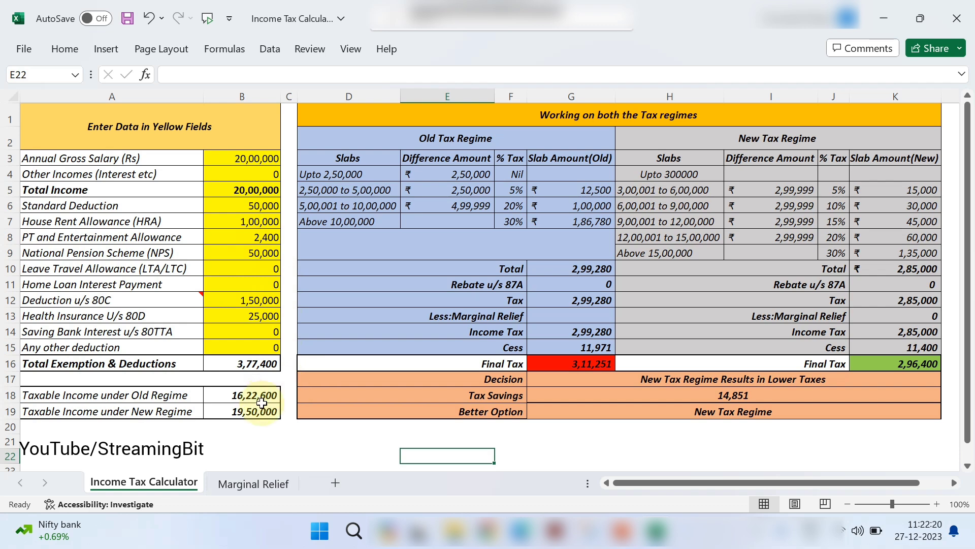
click(540, 441)
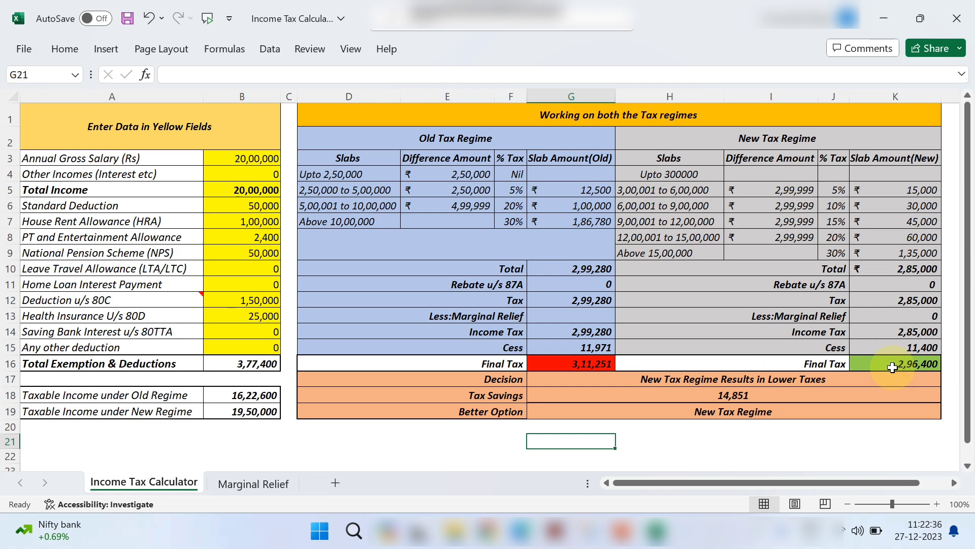
click(788, 455)
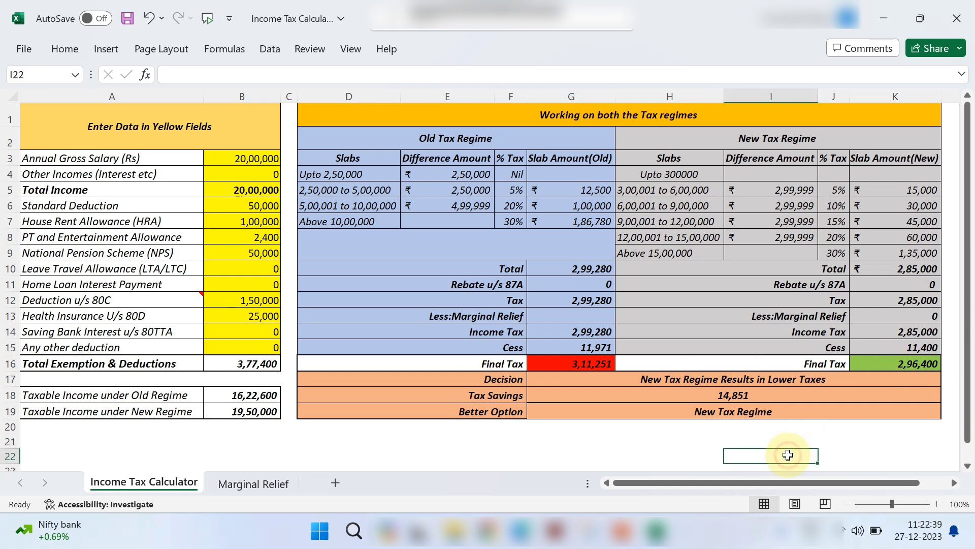
Set the Annual Gross Salary to 800000 and review the tax comparison of both regimes
click(238, 158)
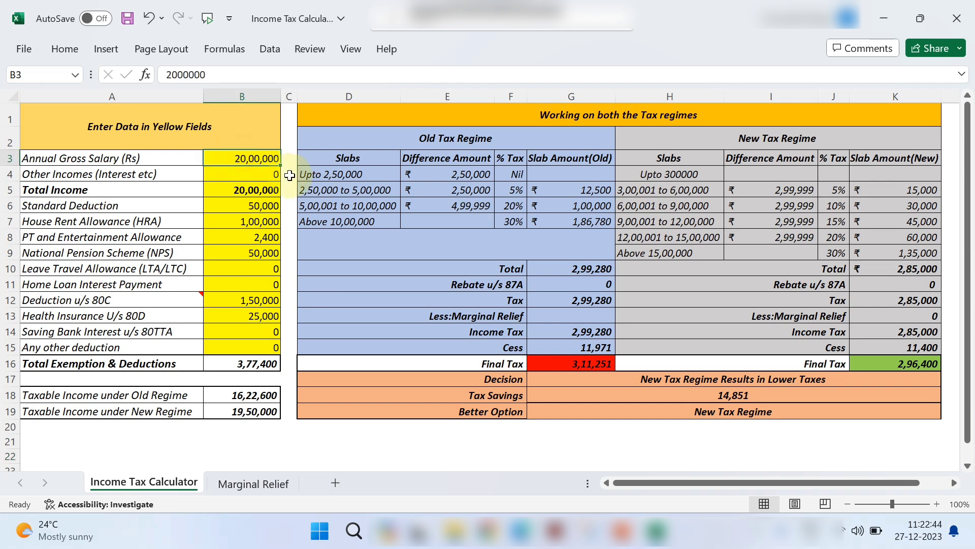
text(80)
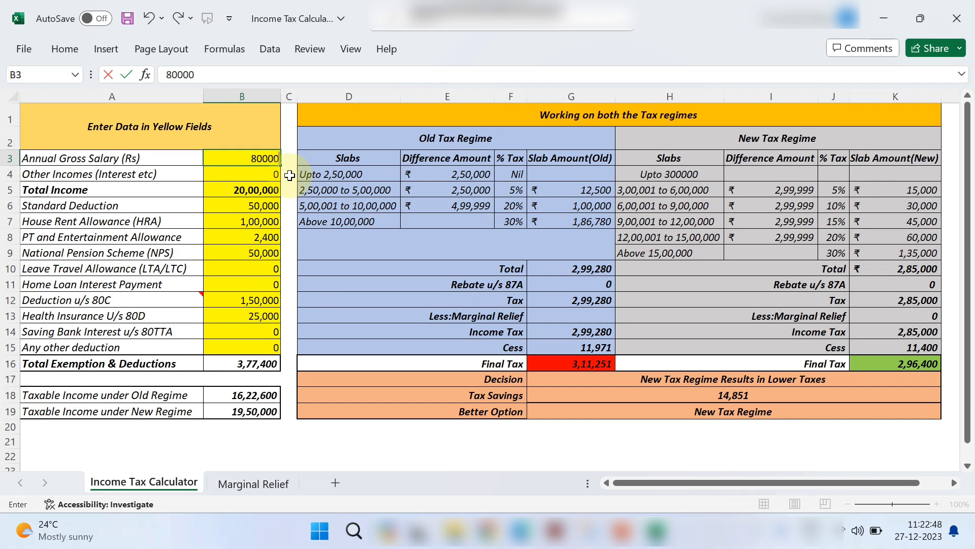
key(Return)
key(Return)
key(Return)
key(Return)
key(Return)
key(Return)
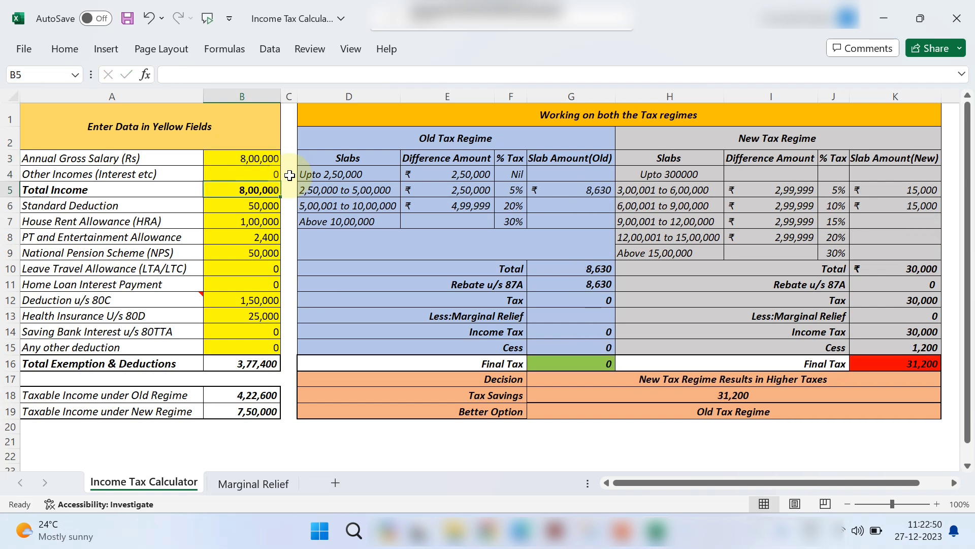
key(Return)
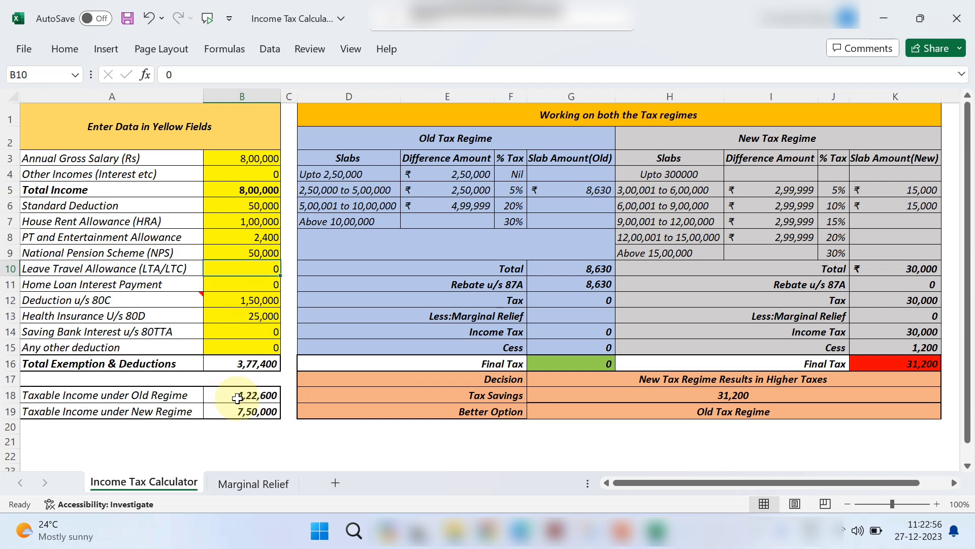
click(333, 454)
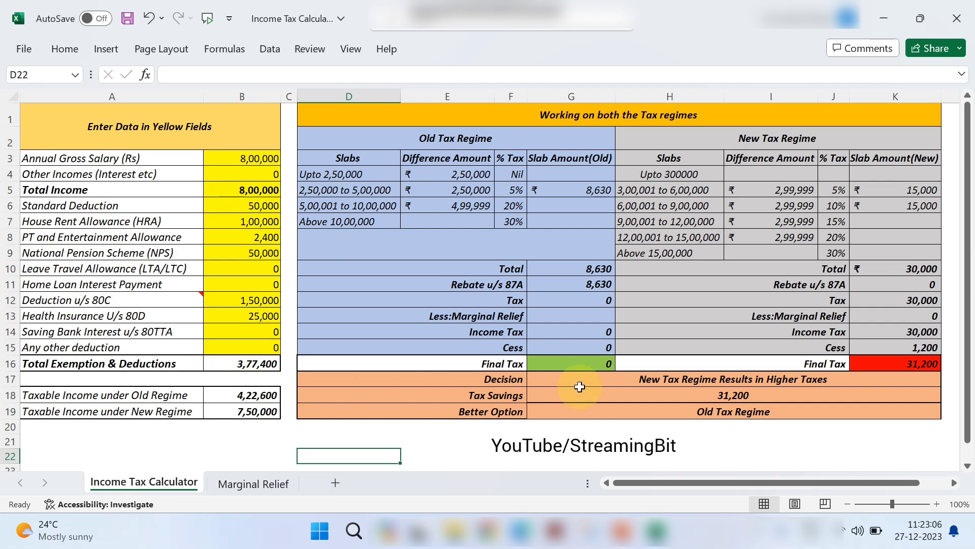
click(625, 427)
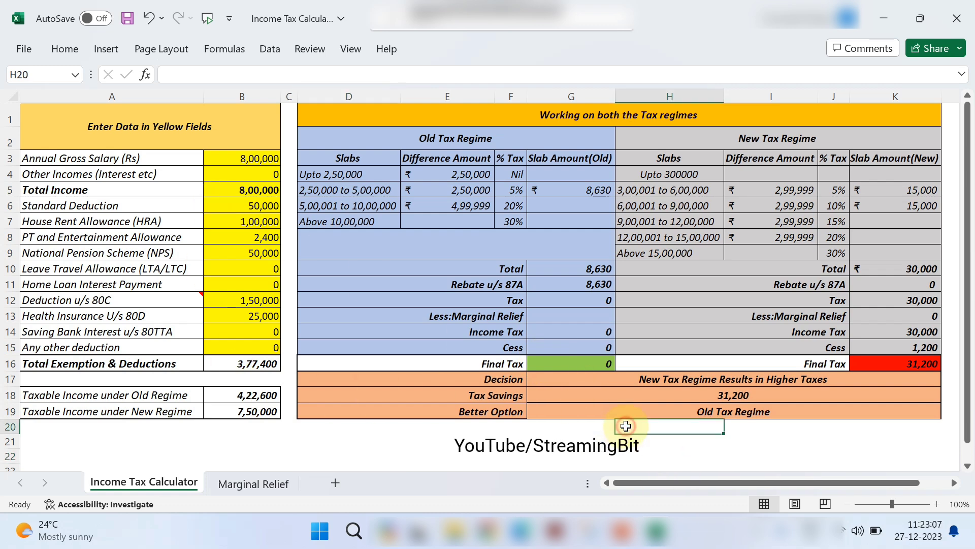
click(590, 456)
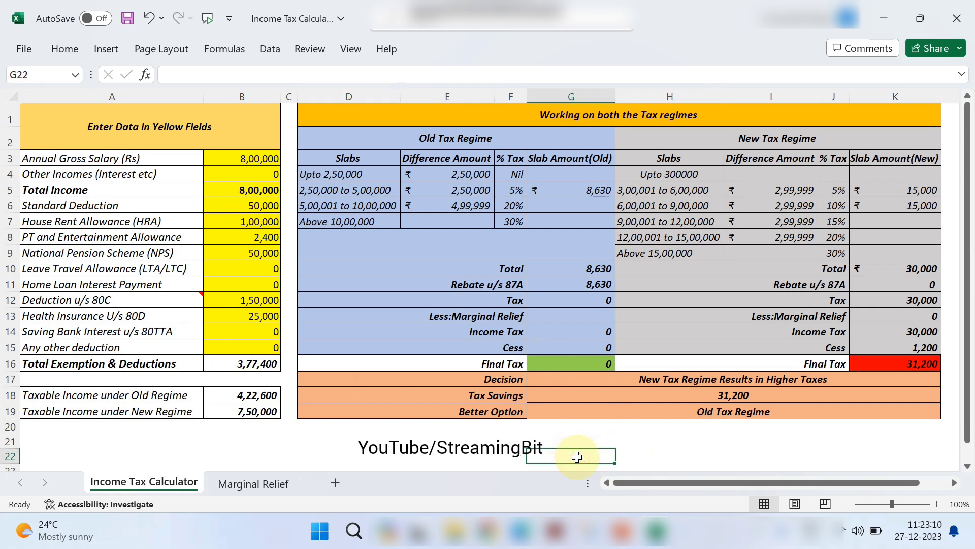